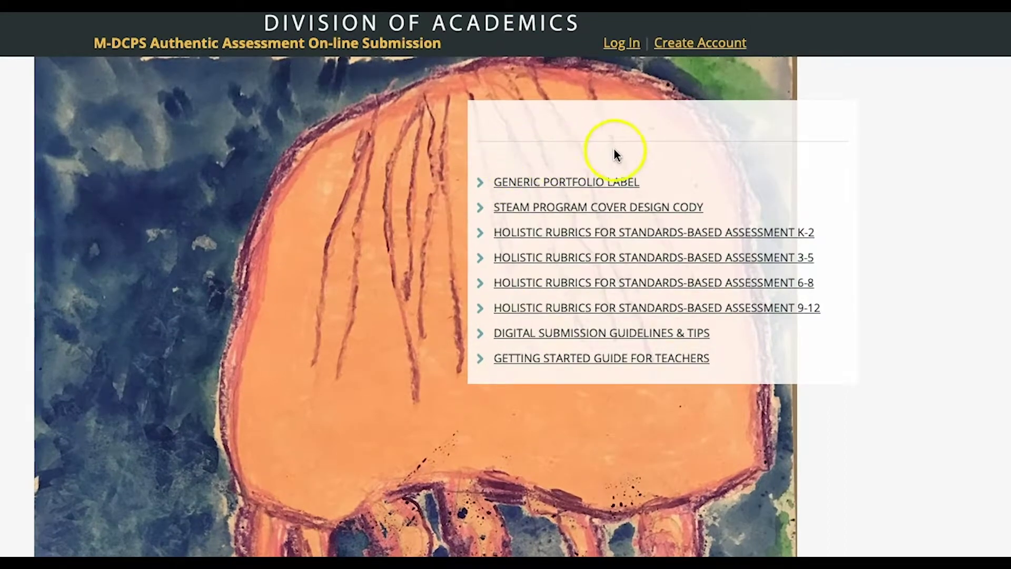
# Sign in with the teacher account's username and password.
pyautogui.click(612, 45)
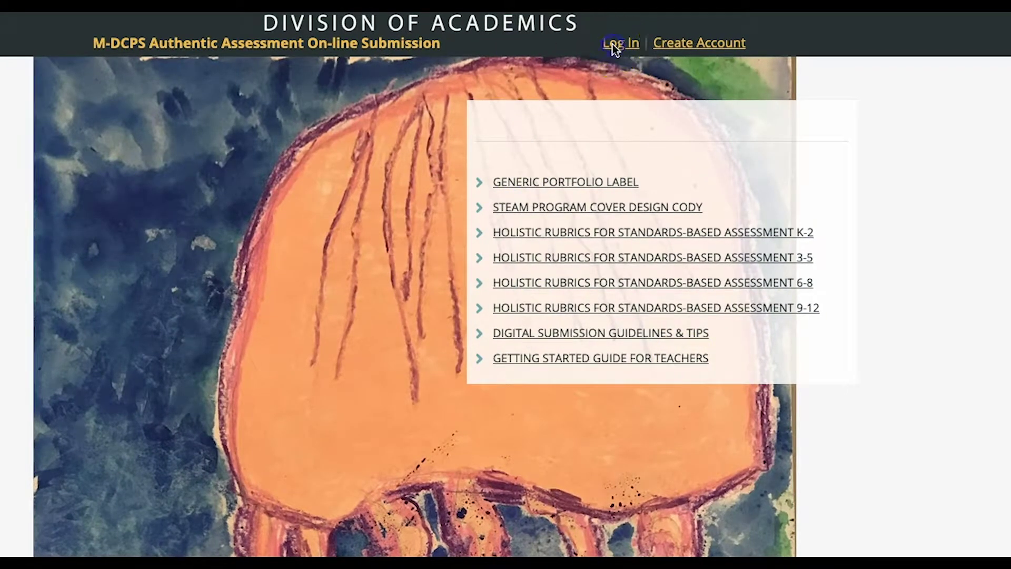
pyautogui.click(332, 145)
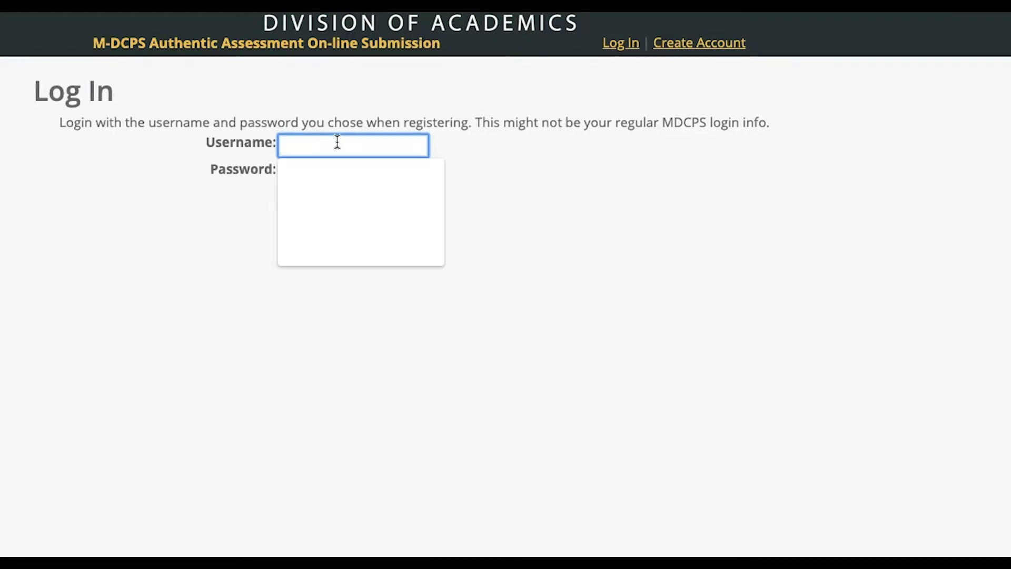
pyautogui.write('ArtTeac')
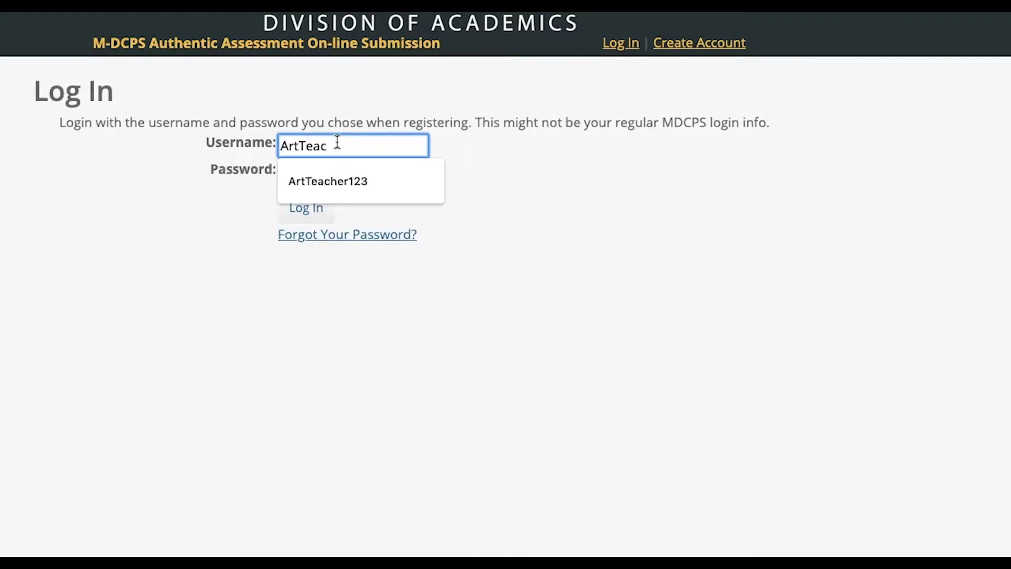
pyautogui.write('her123')
pyautogui.click(323, 170)
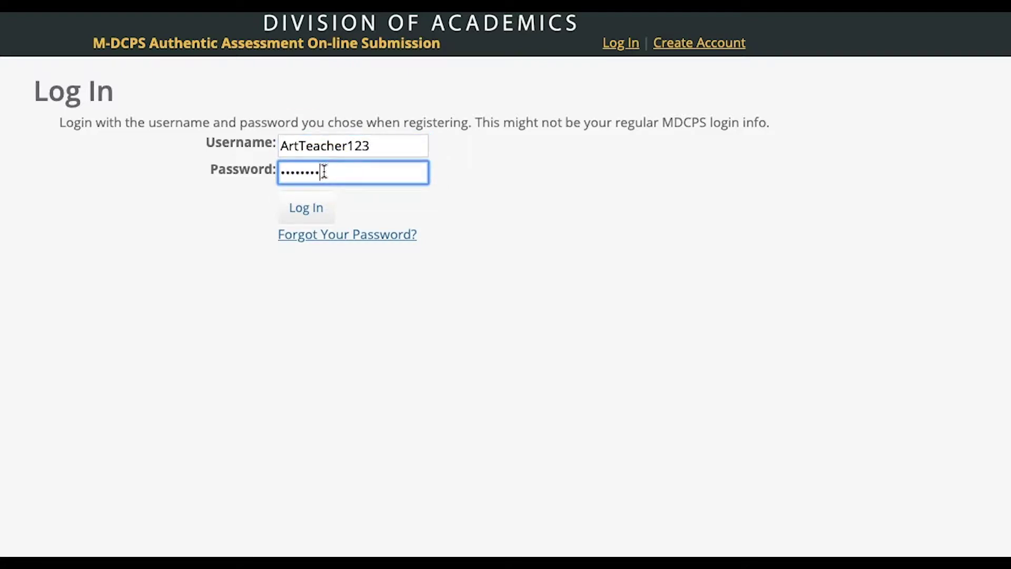
pyautogui.click(307, 209)
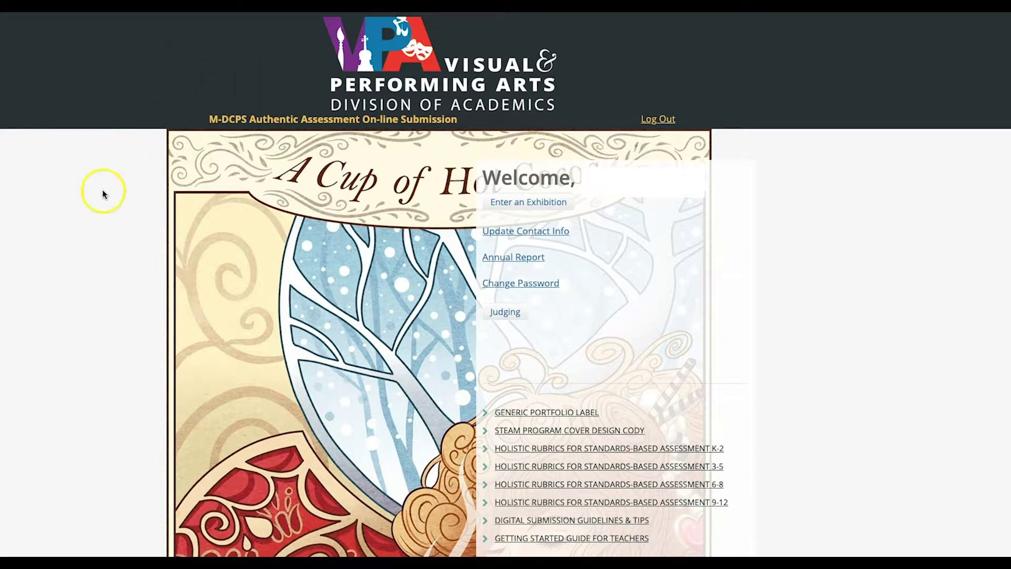
# Go to Enter an Exhibition and open the Sample Exhibition entry form.
pyautogui.click(503, 203)
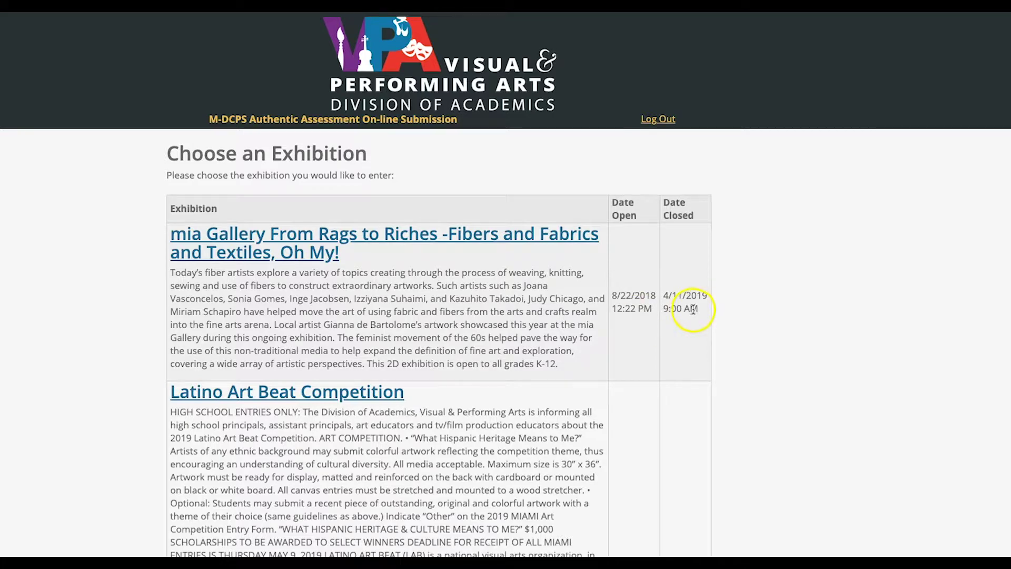
pyautogui.scroll(-20, 564, 334)
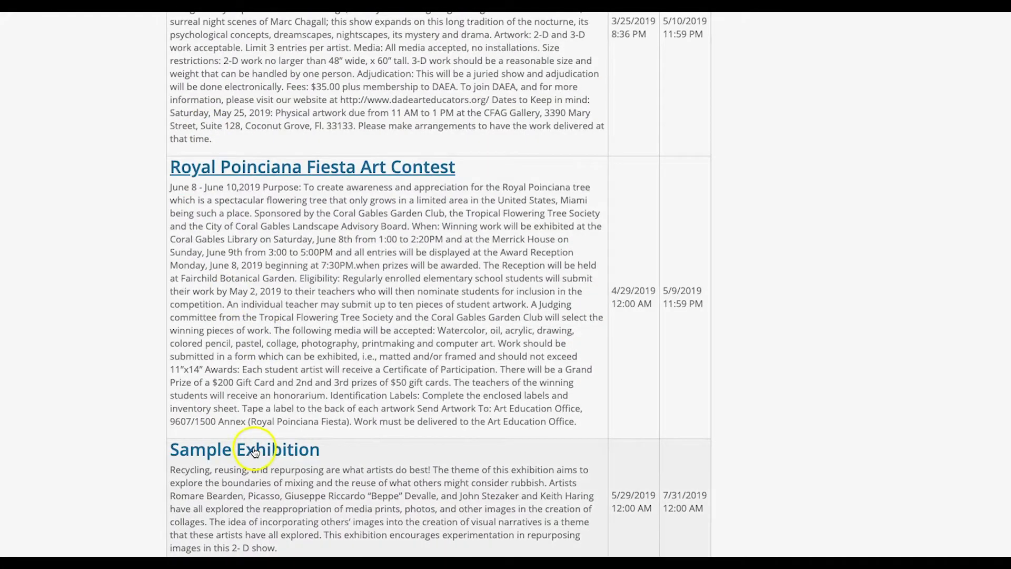
pyautogui.click(255, 450)
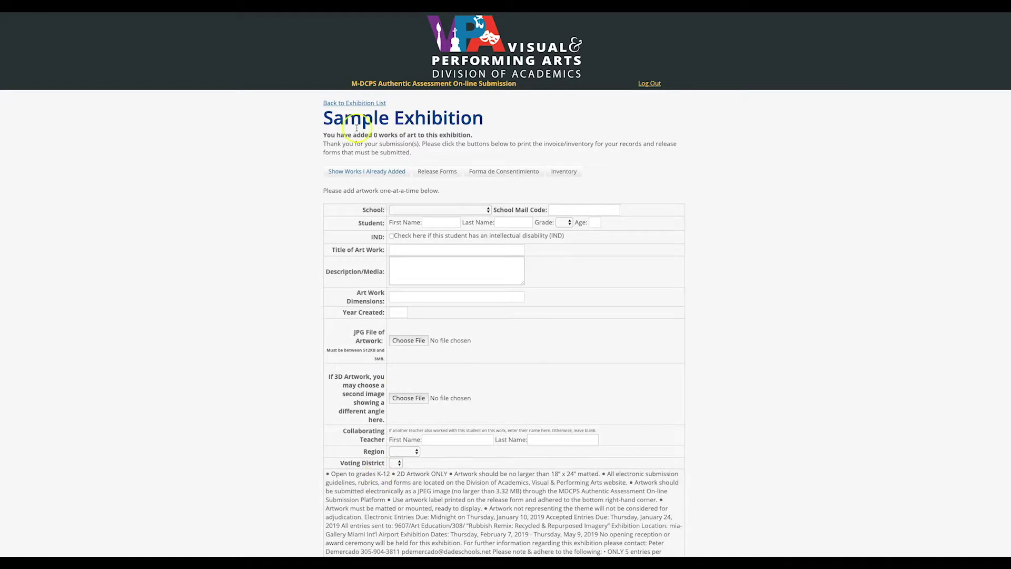
# Choose Art High School as the school and begin entering the mail code and student's name.
pyautogui.scroll(-1, 332, 125)
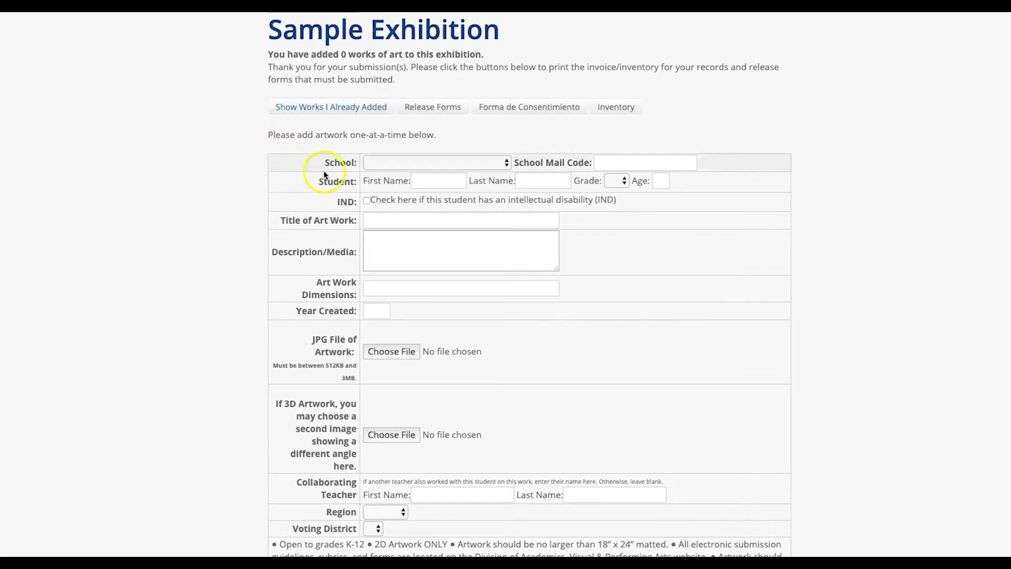
pyautogui.click(372, 165)
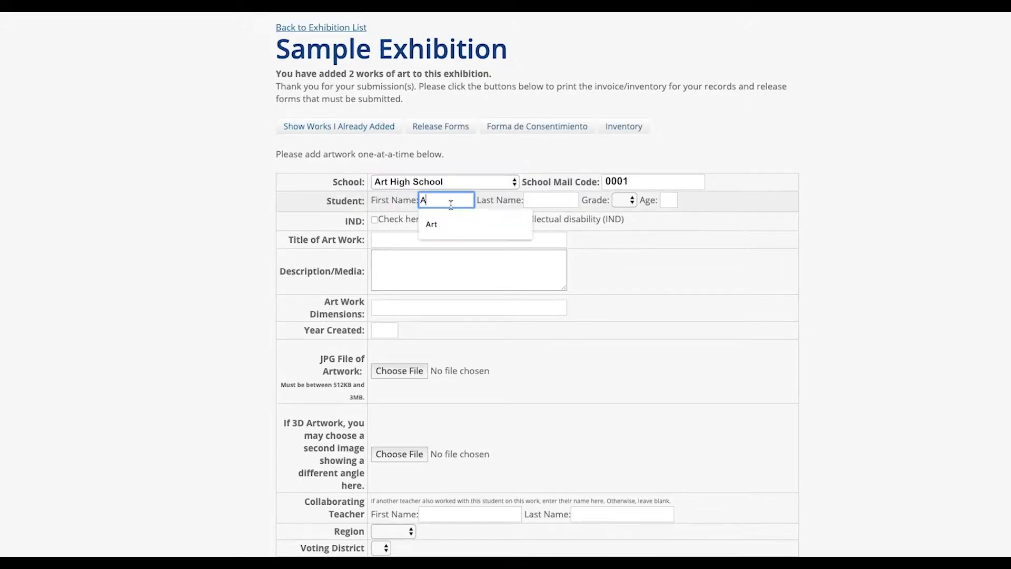
pyautogui.write('rtist')
pyautogui.press('Tab')
pyautogui.write('F')
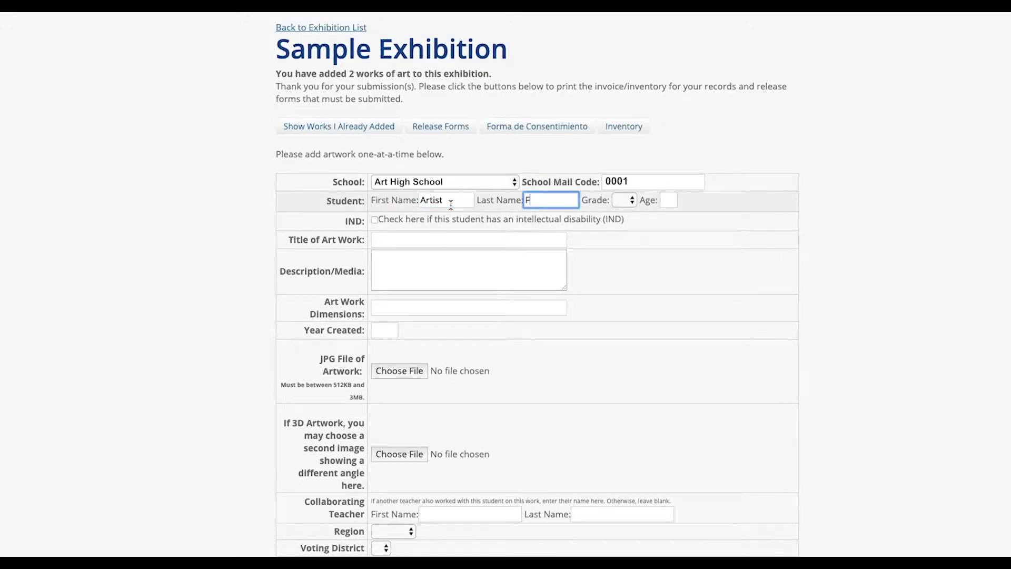
# Set the grade to 12 and fill in the student's age and name fields.
pyautogui.click(624, 200)
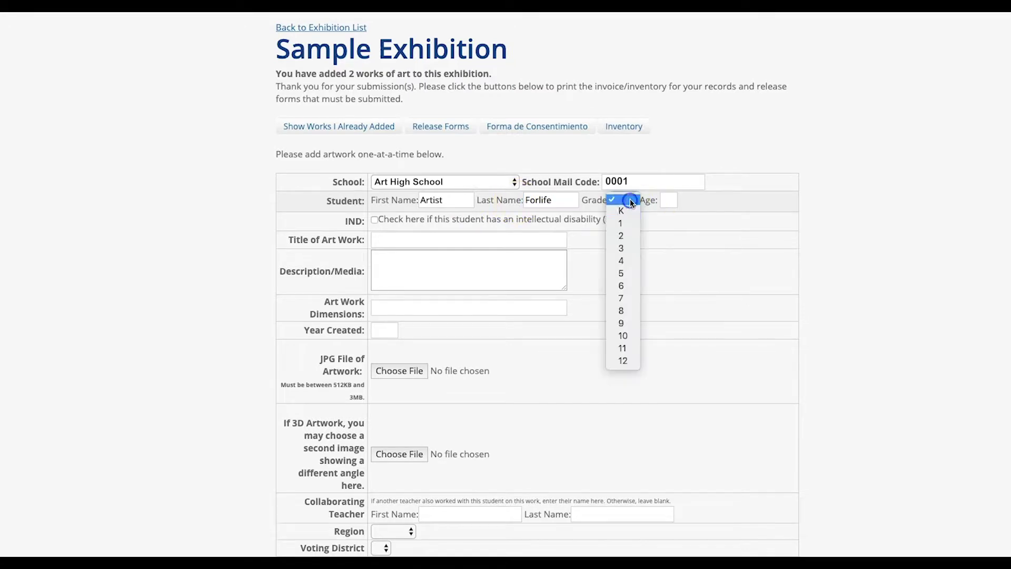
pyautogui.click(622, 360)
pyautogui.press('Tab')
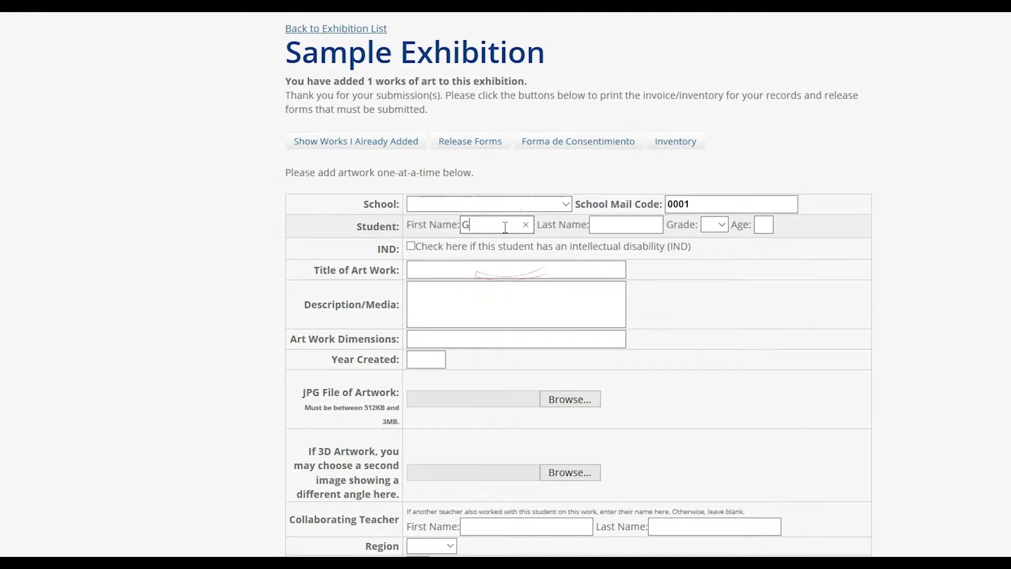
pyautogui.write('Grou')
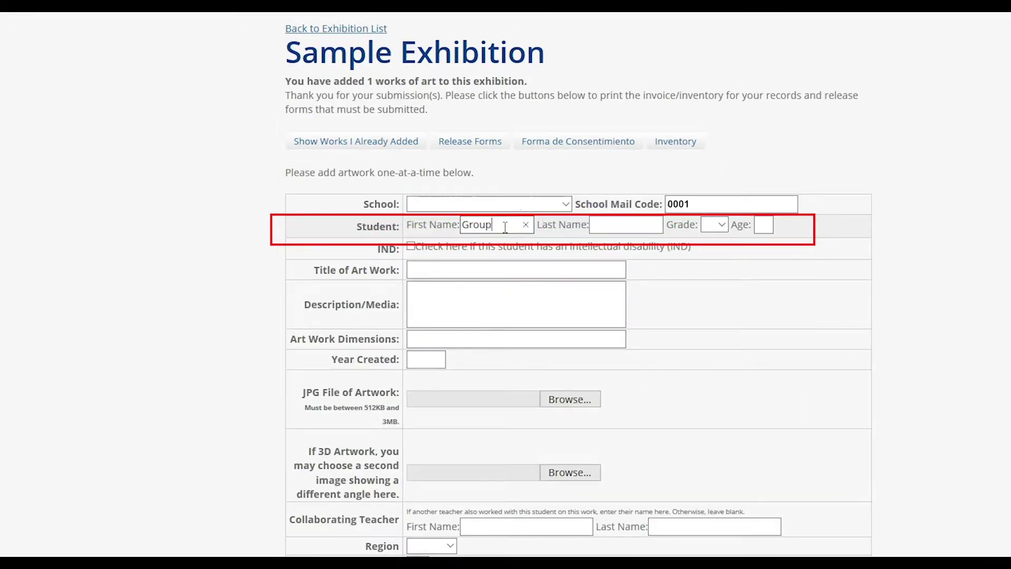
pyautogui.write('p')
pyautogui.press('Tab')
pyautogui.write('Projec')
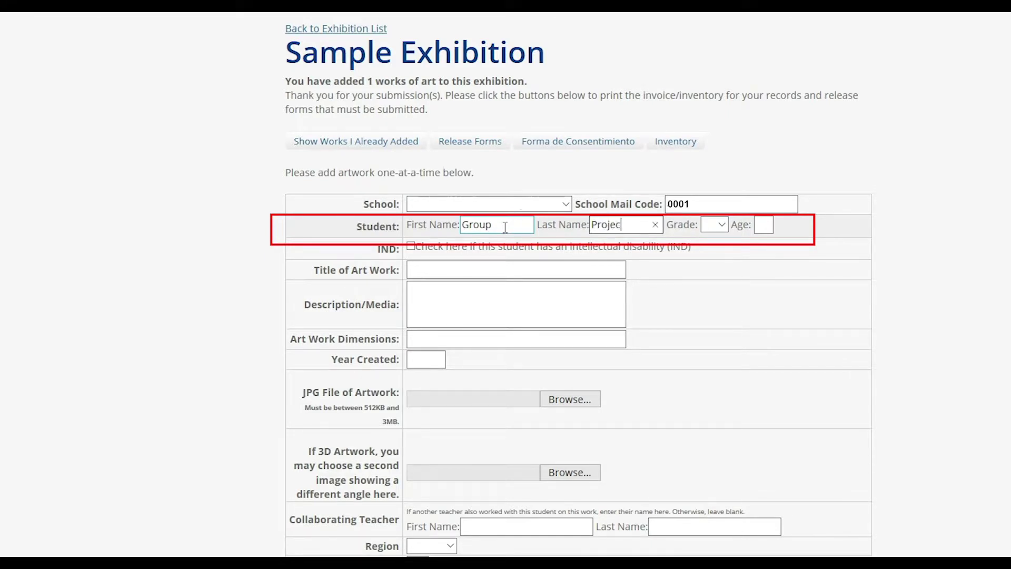
pyautogui.write('t')
pyautogui.click(719, 225)
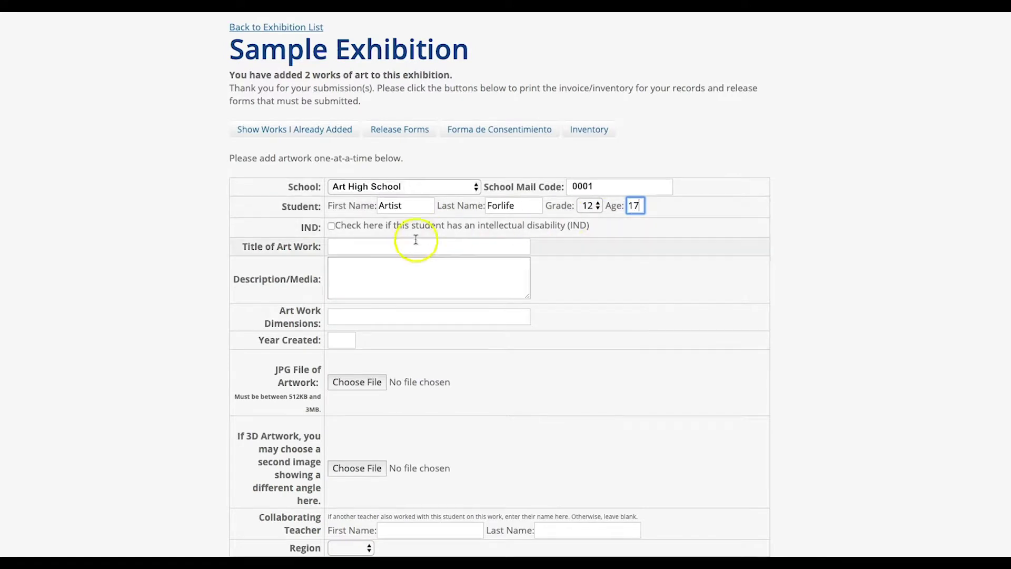
# Enter title 'Art!', description 'ARTWORK OF A FACE', dimensions 9 X 12 and year 2019.
pyautogui.click(280, 229)
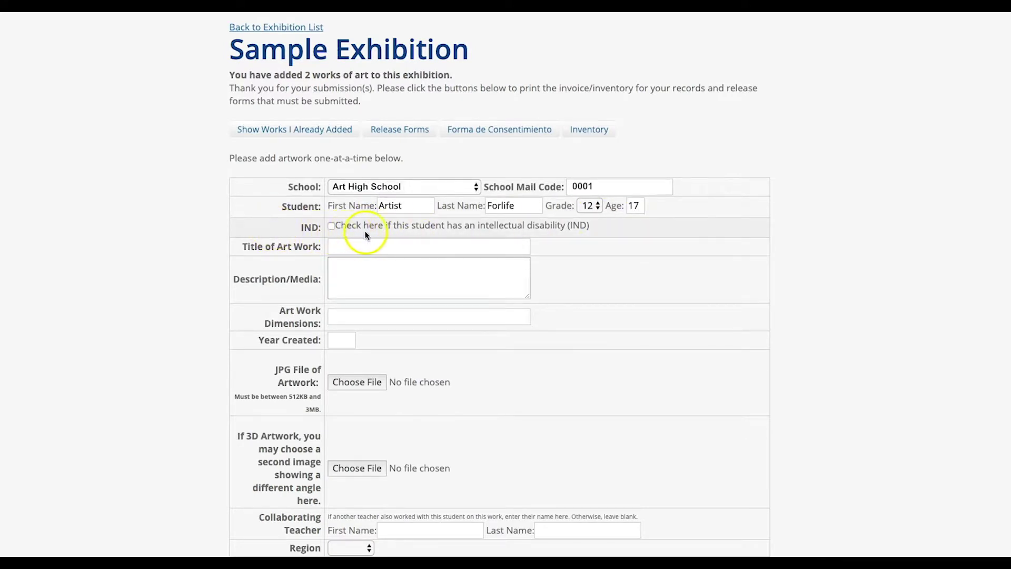
pyautogui.click(434, 249)
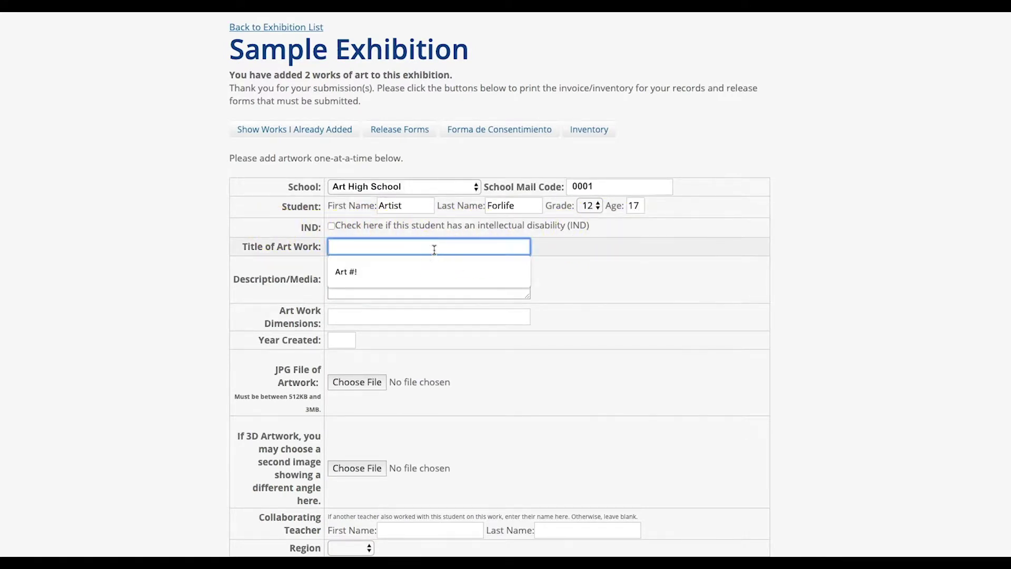
pyautogui.write('Art!')
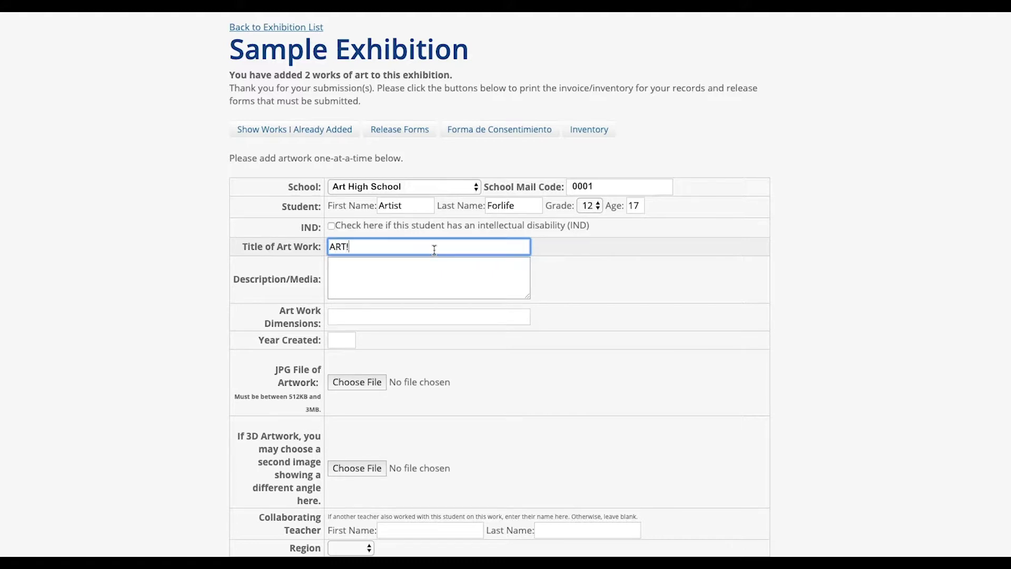
pyautogui.click(433, 271)
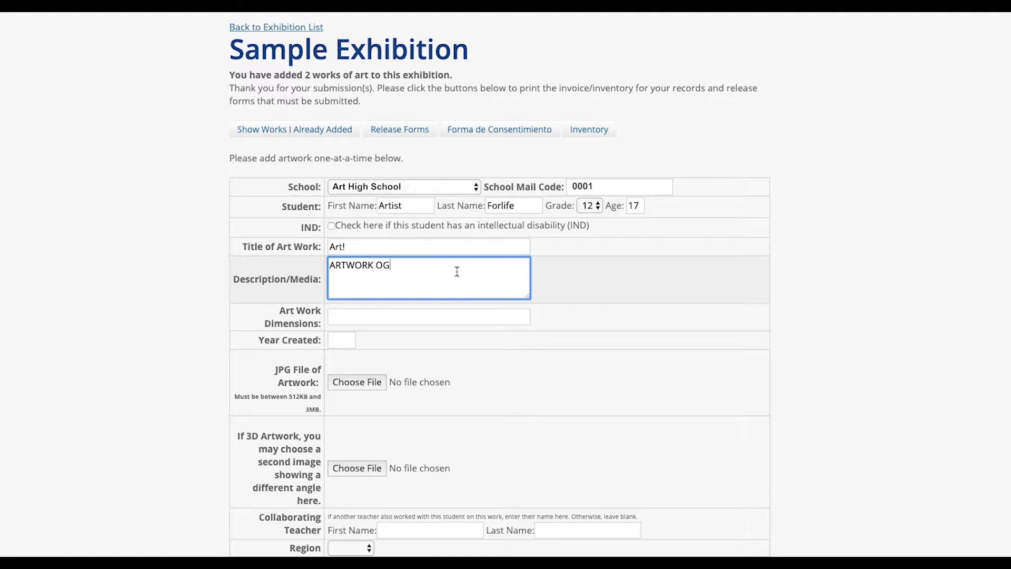
pyautogui.write('ARTWORK OF A FACE')
pyautogui.click(409, 316)
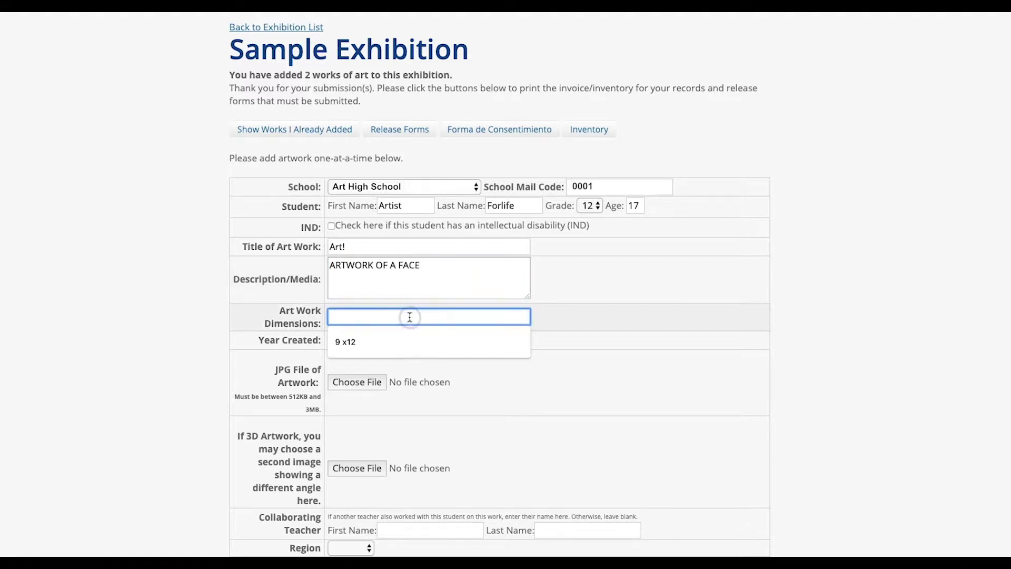
pyautogui.write('9 X 12')
pyautogui.click(343, 340)
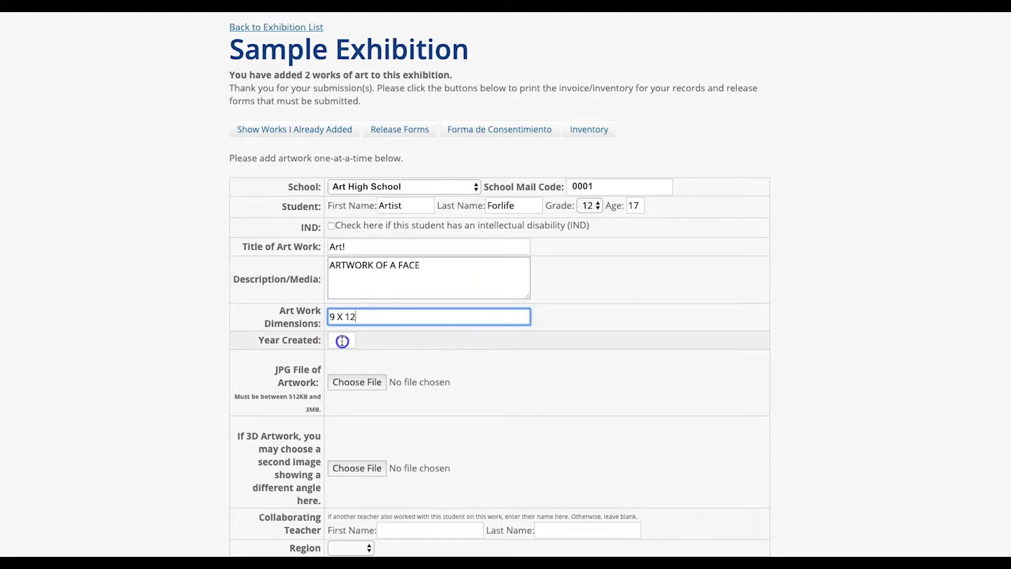
pyautogui.write('2019')
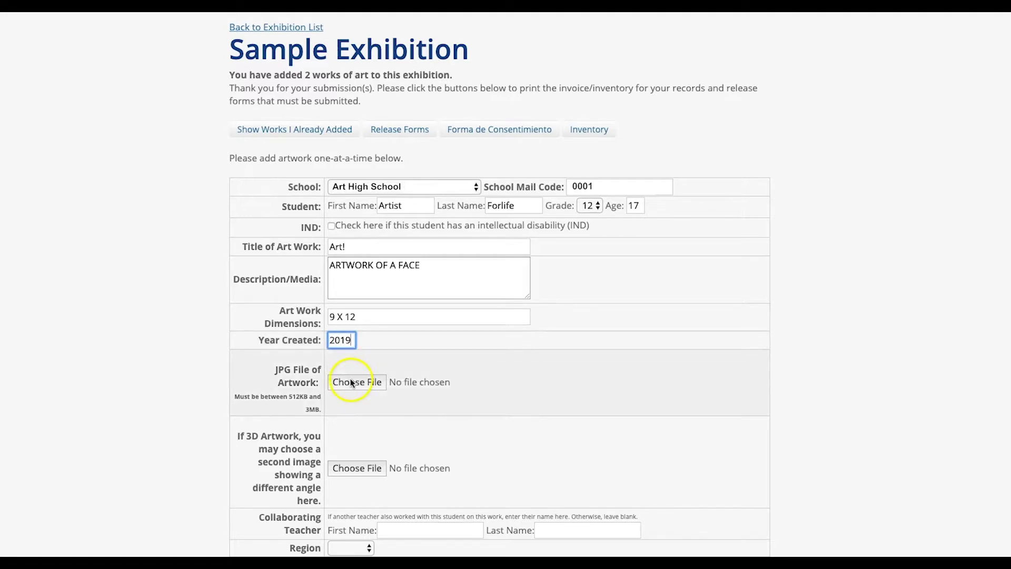
pyautogui.click(363, 385)
# Select the student's portrait .jpg and attach it as the artwork image.
pyautogui.click(449, 347)
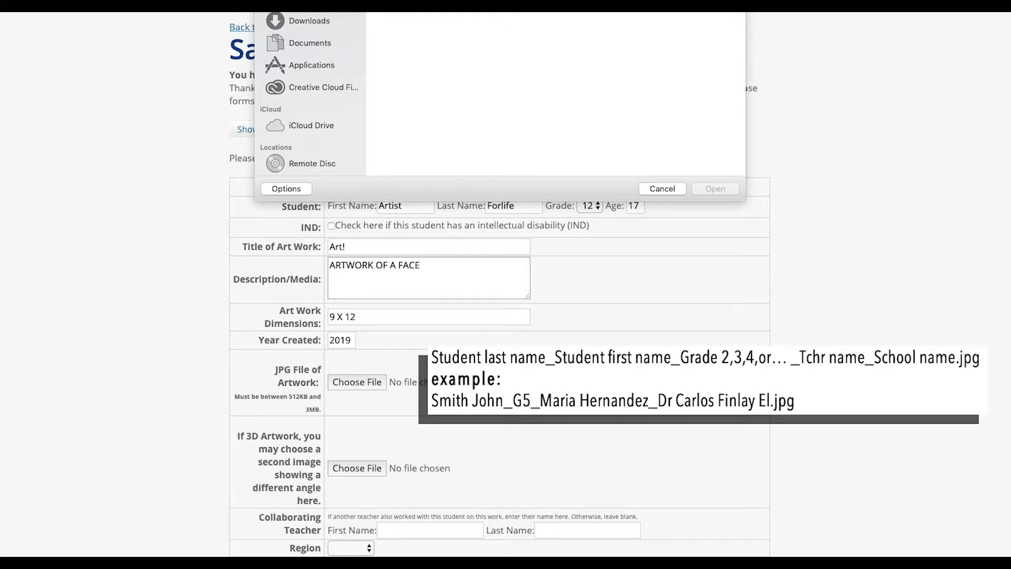
pyautogui.click(431, 170)
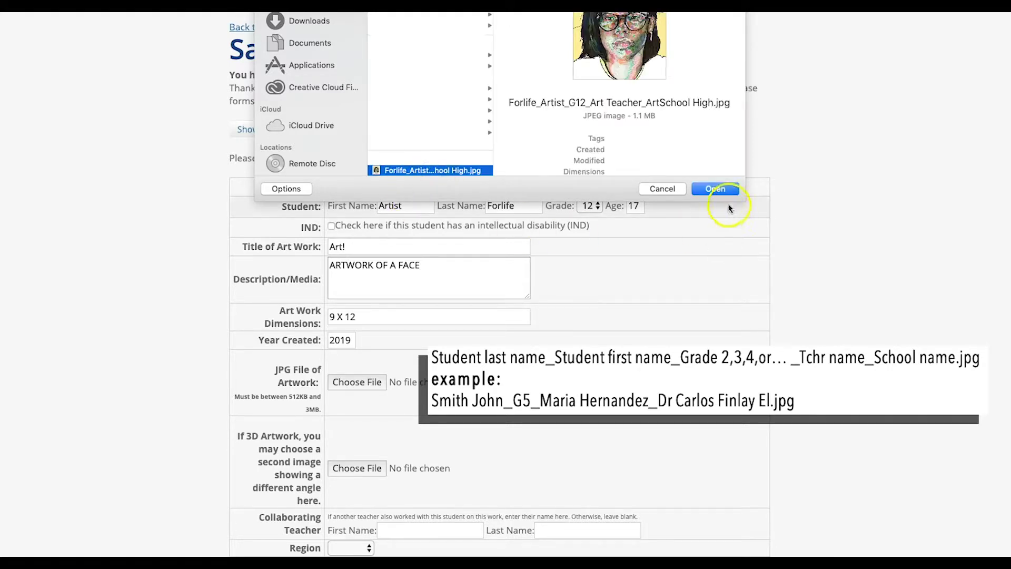
pyautogui.click(724, 188)
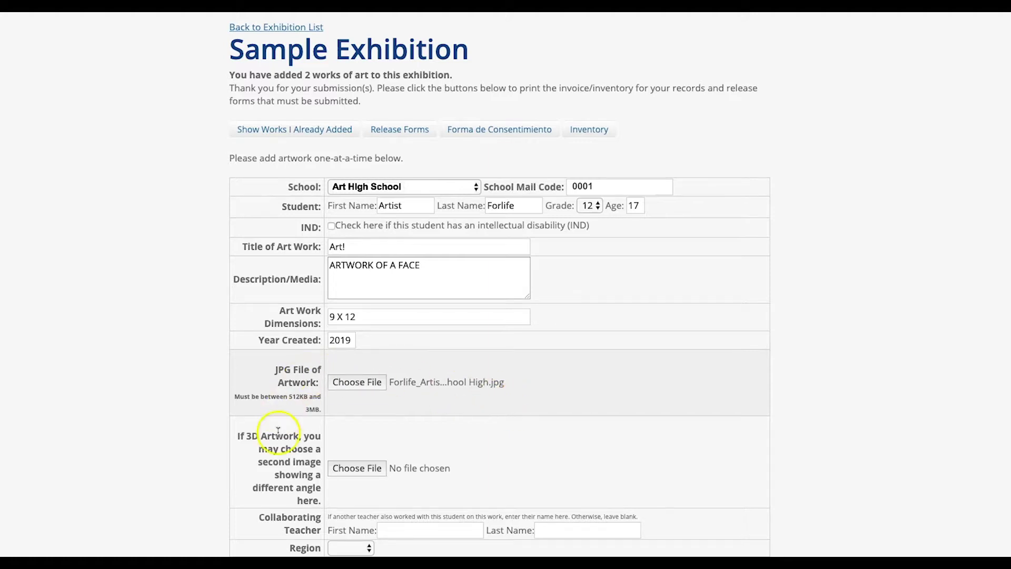
# Set region to Central, voting district to 4, and tick the submission agreement checkbox.
pyautogui.scroll(-5, 280, 293)
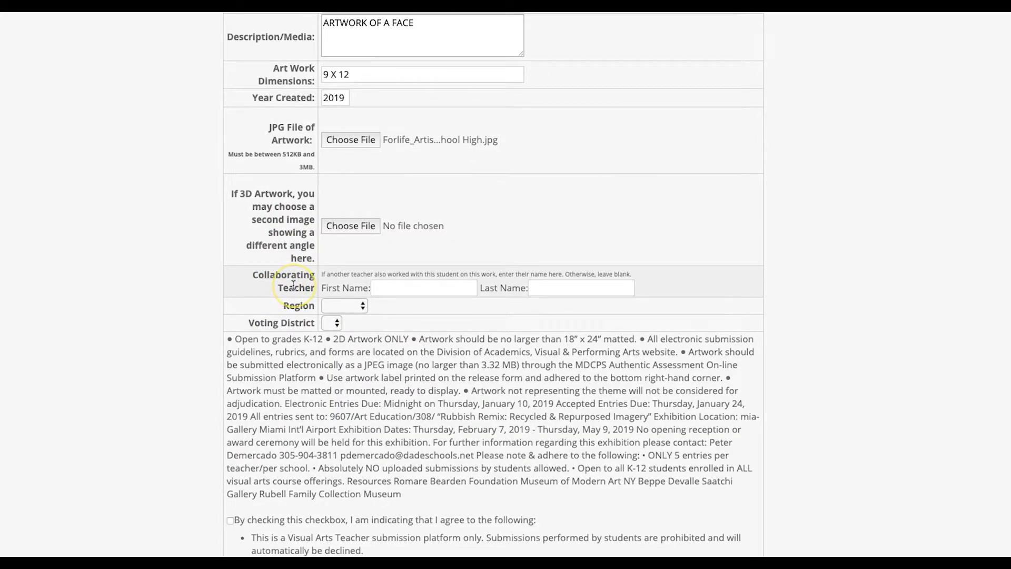
pyautogui.click(346, 305)
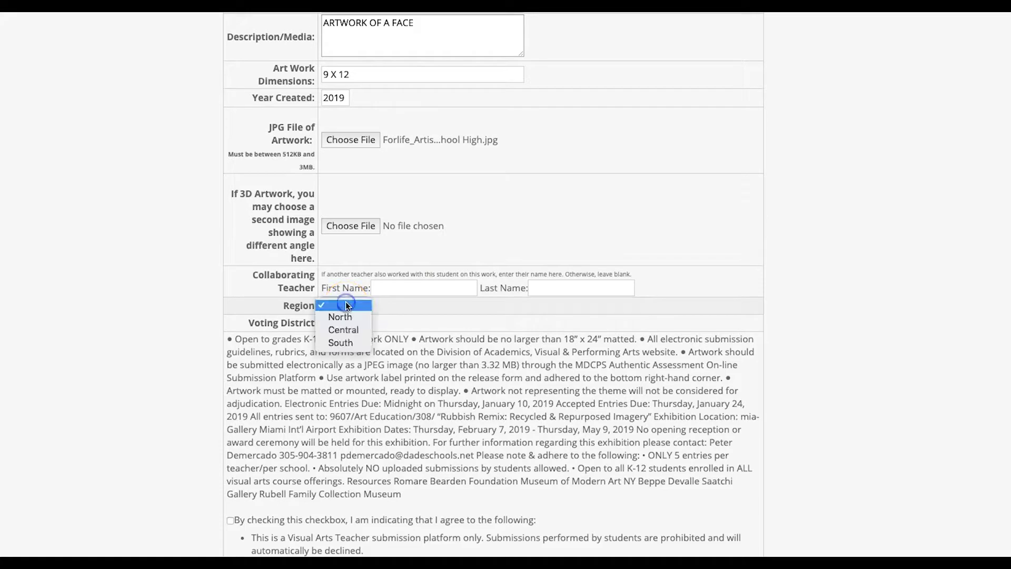
pyautogui.click(349, 328)
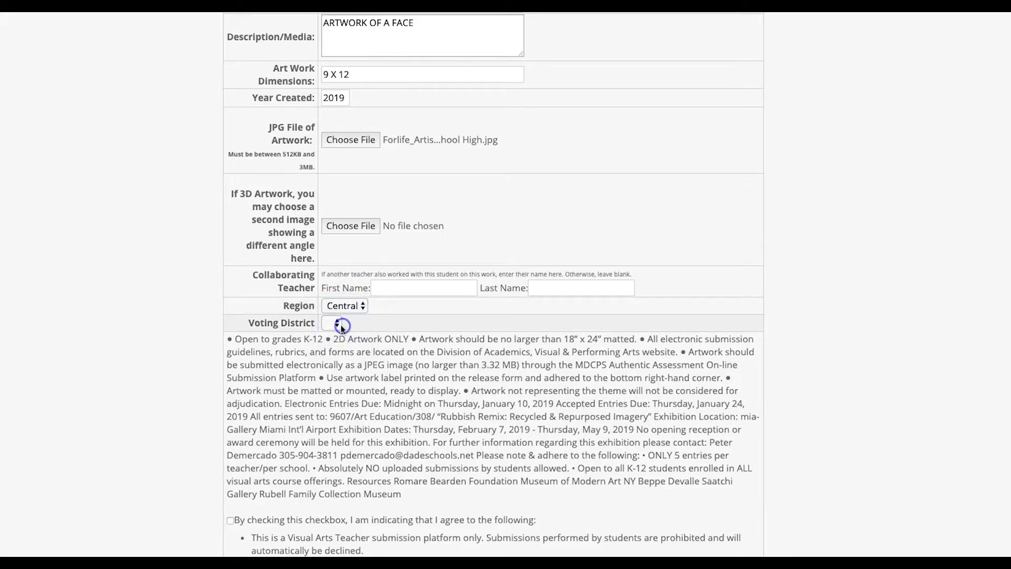
pyautogui.click(338, 325)
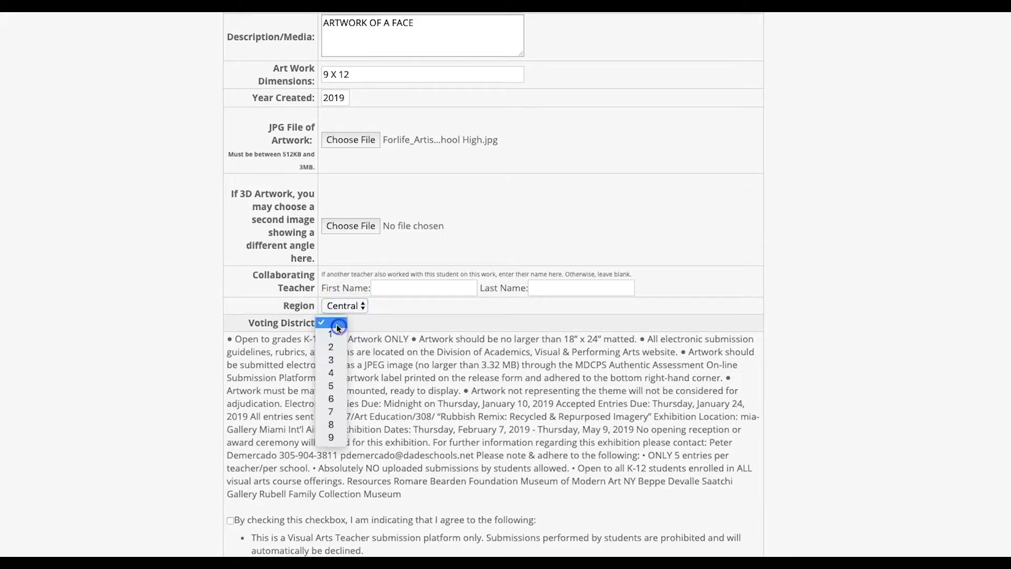
pyautogui.click(332, 372)
pyautogui.scroll(-3, 316, 324)
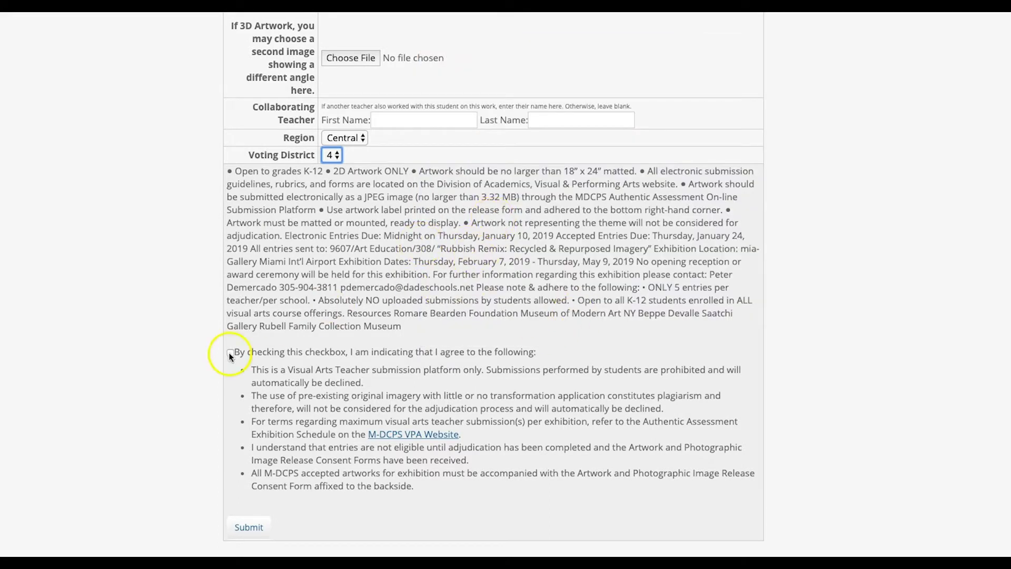
pyautogui.click(230, 353)
# Submit the entry and review the works listed in the Sample Exhibition.
pyautogui.click(244, 526)
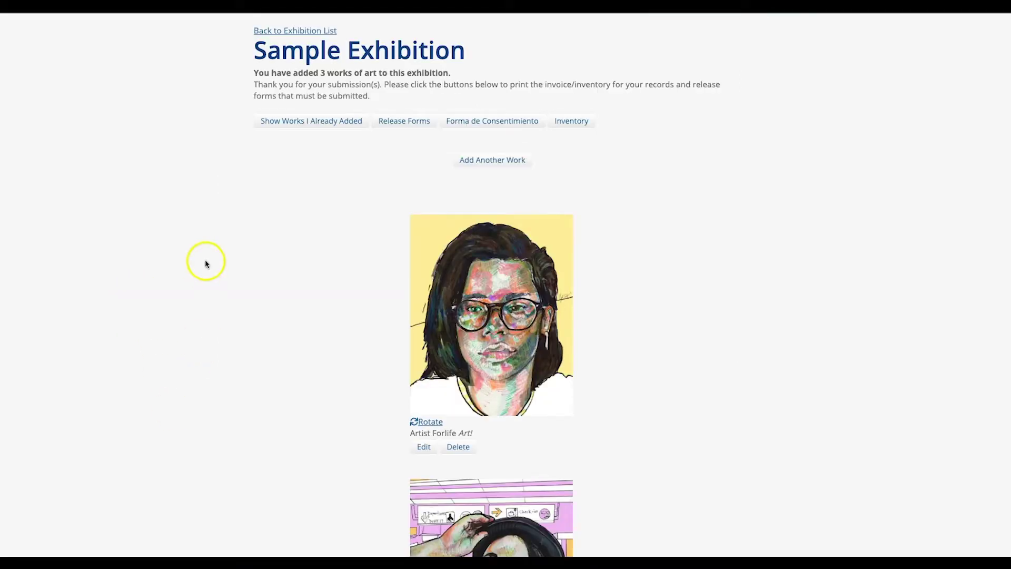
pyautogui.scroll(-7, 210, 305)
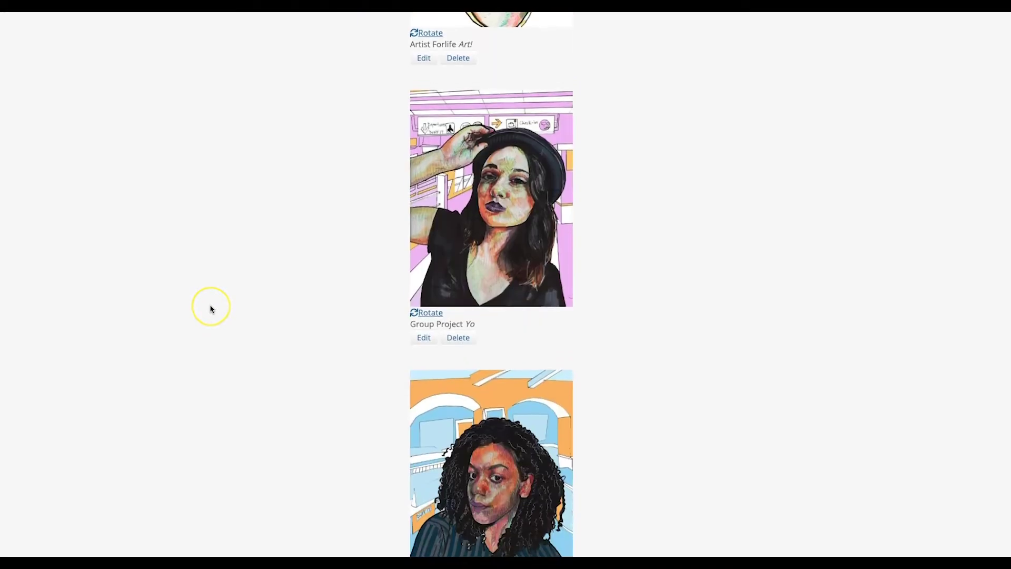
pyautogui.scroll(7, 210, 309)
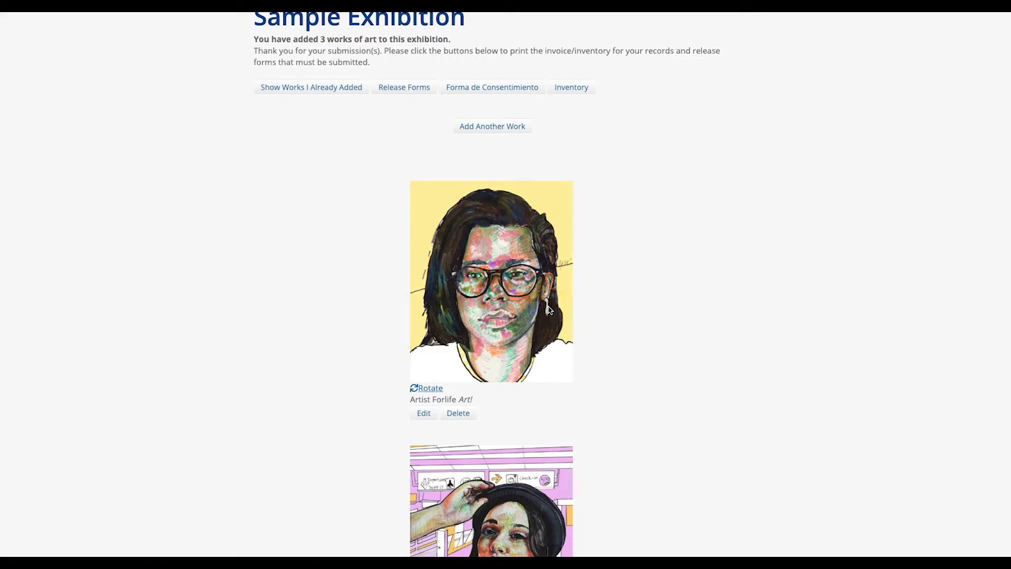
pyautogui.scroll(-4, 548, 309)
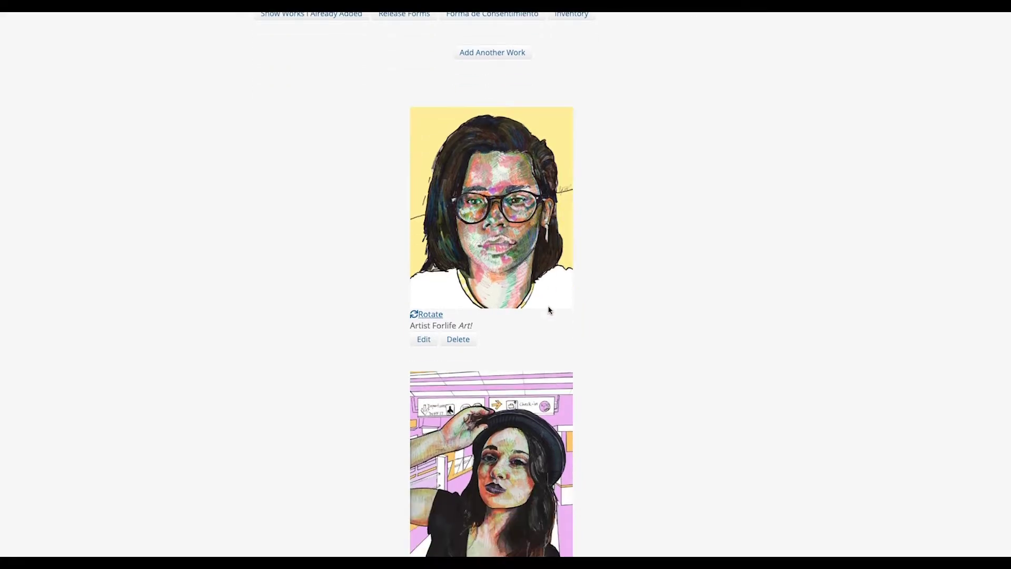
pyautogui.scroll(-3, 548, 310)
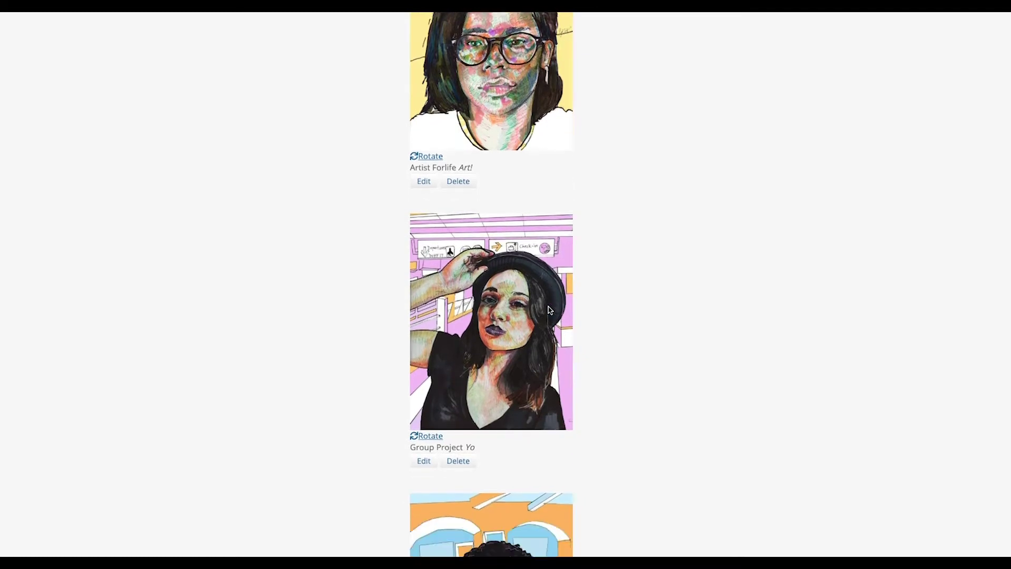
pyautogui.scroll(8, 473, 237)
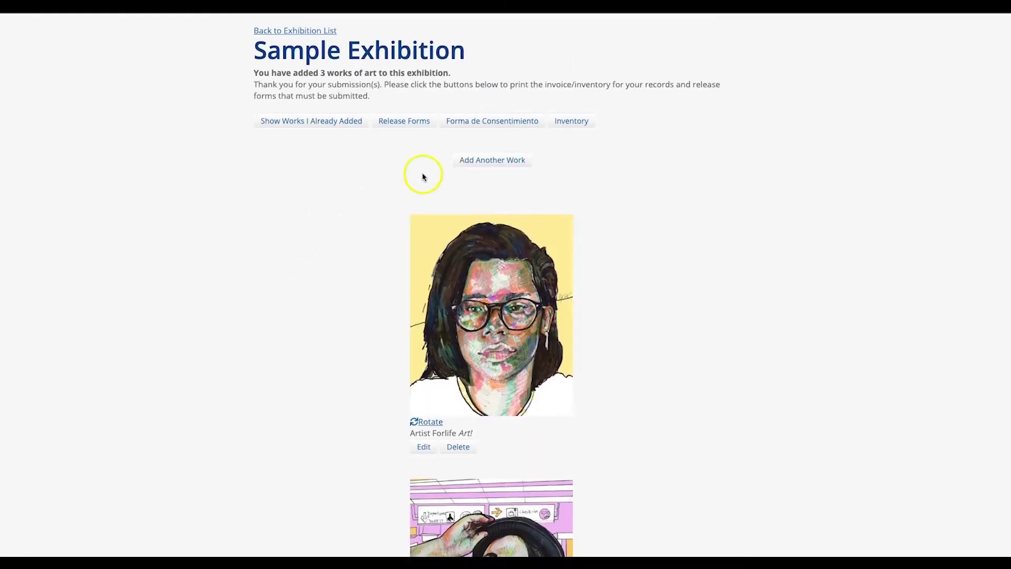
pyautogui.click(485, 162)
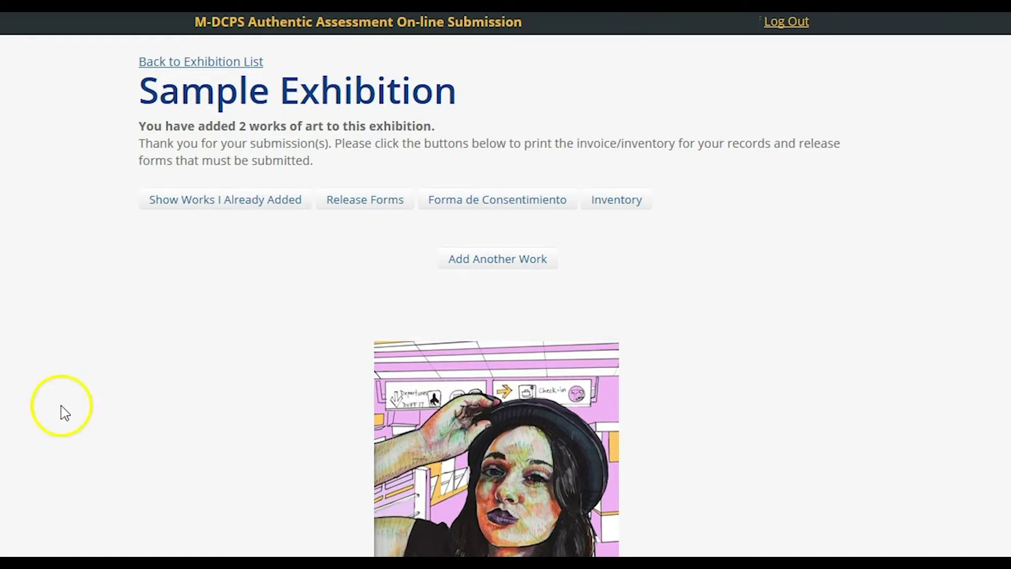
# View the Inventory report of works submitted to the Sample Exhibition.
pyautogui.click(613, 207)
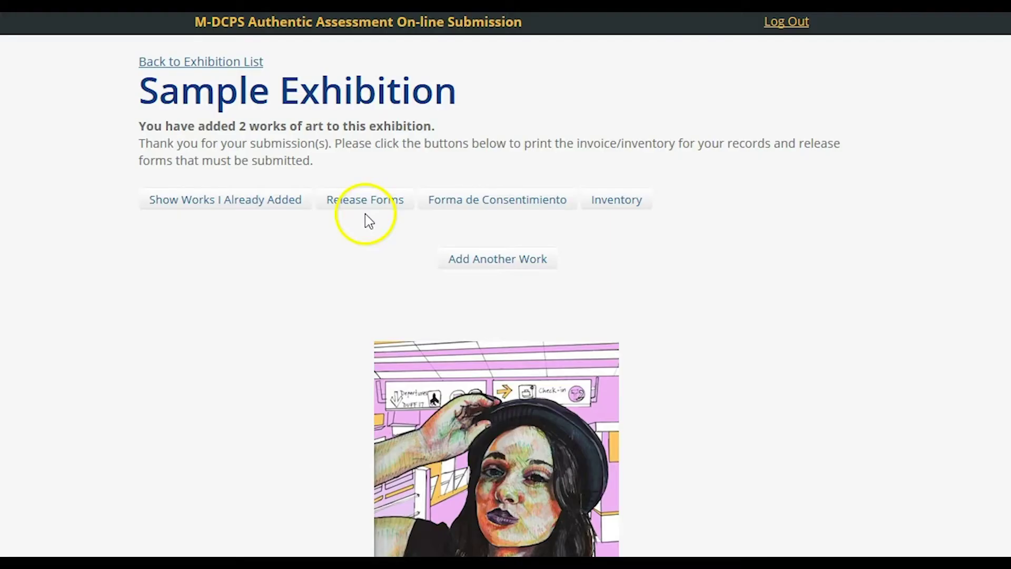
# Open the Release Forms to show the artwork consent form.
pyautogui.click(367, 200)
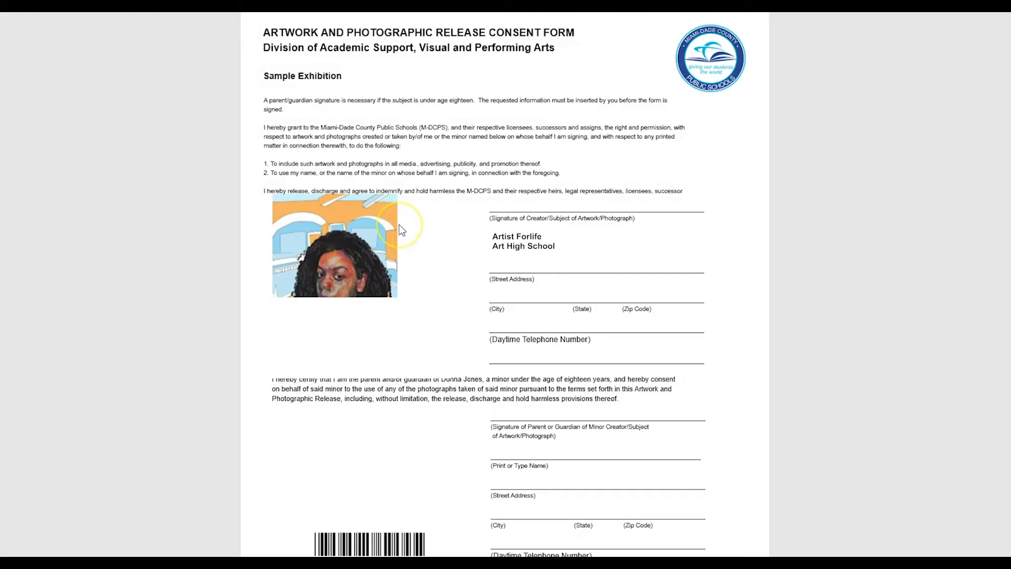